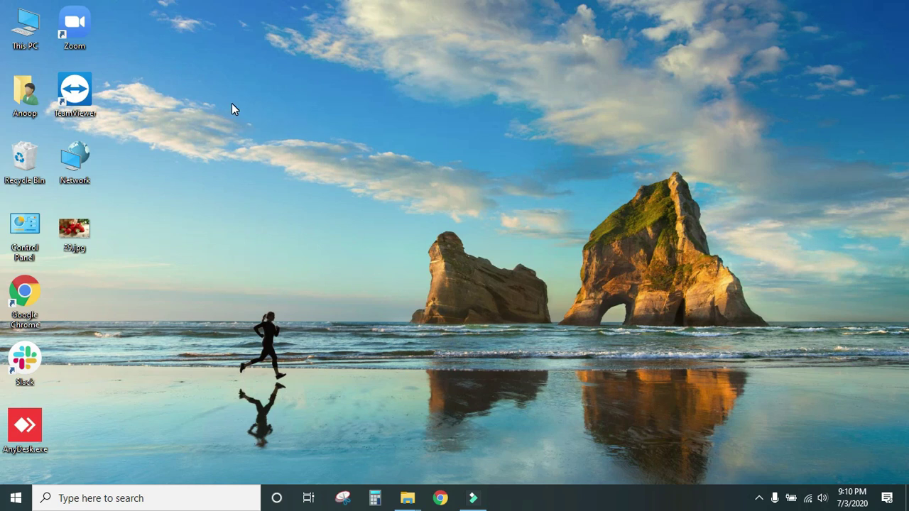
{"action": "left_click", "coordinate": [275, 110]}
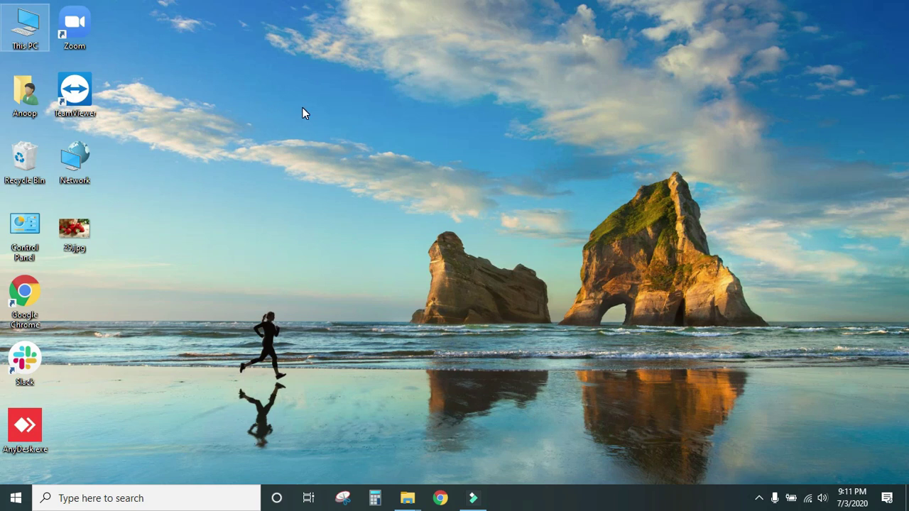
{"action": "right_click", "coordinate": [303, 107]}
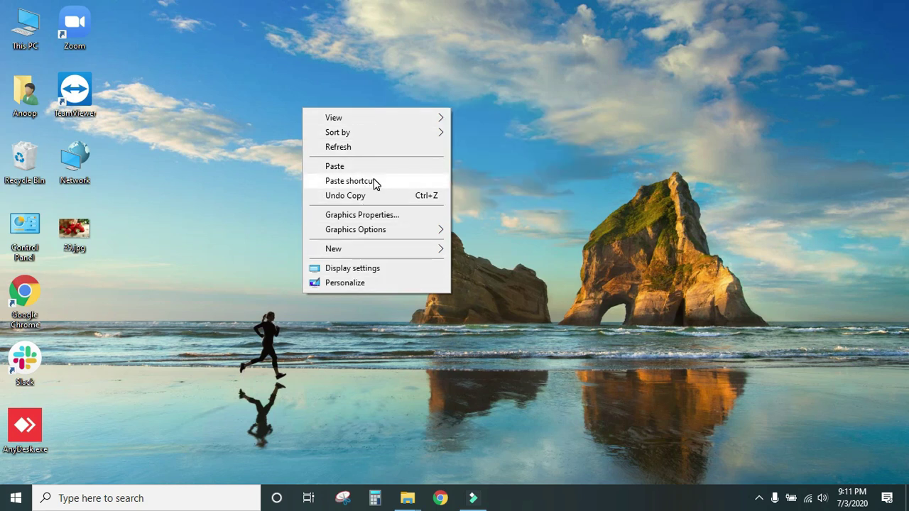
{"action": "left_click", "coordinate": [247, 185]}
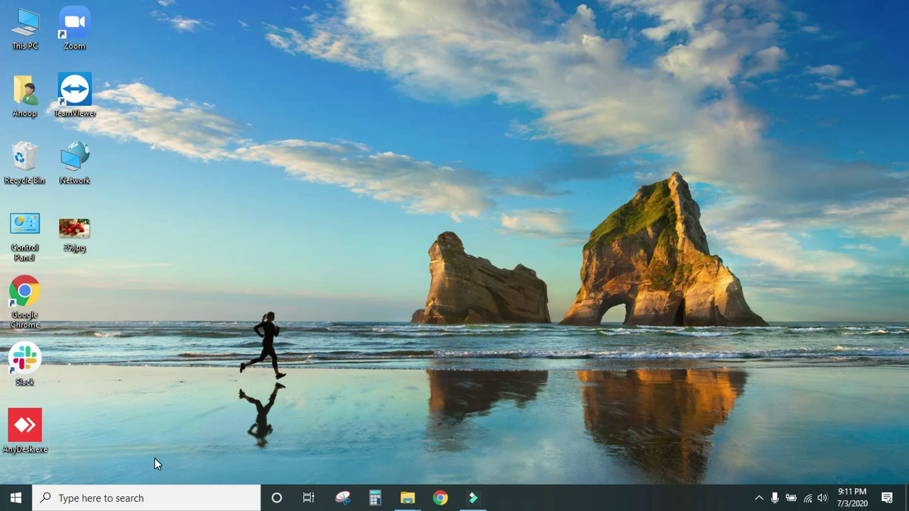
Look through the Start menu's list of installed apps and its power options without choosing any
{"action": "left_click", "coordinate": [16, 500]}
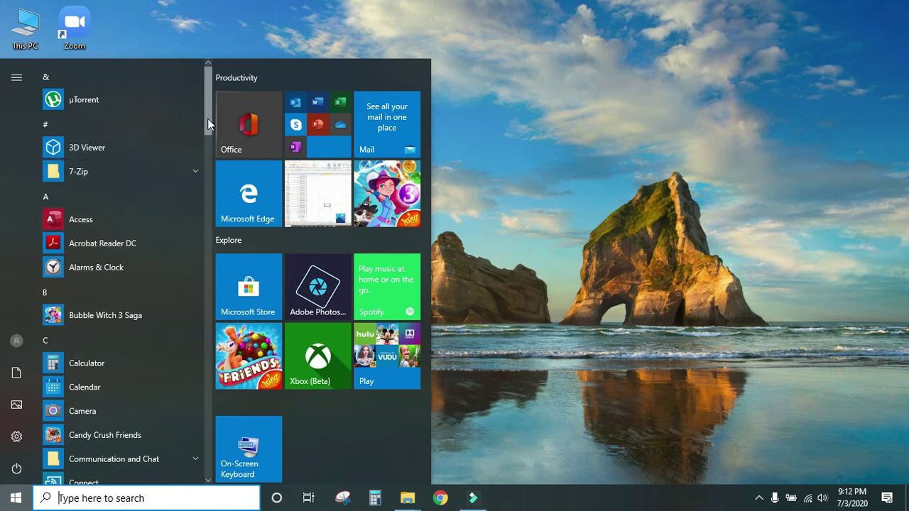
{"action": "left_click_drag", "start_coordinate": [208, 124], "coordinate": [211, 359]}
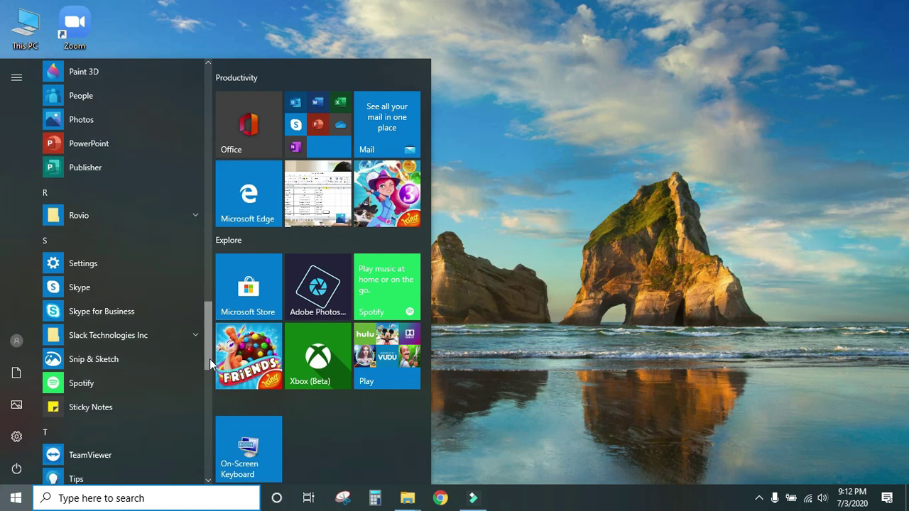
{"action": "left_click", "coordinate": [24, 470]}
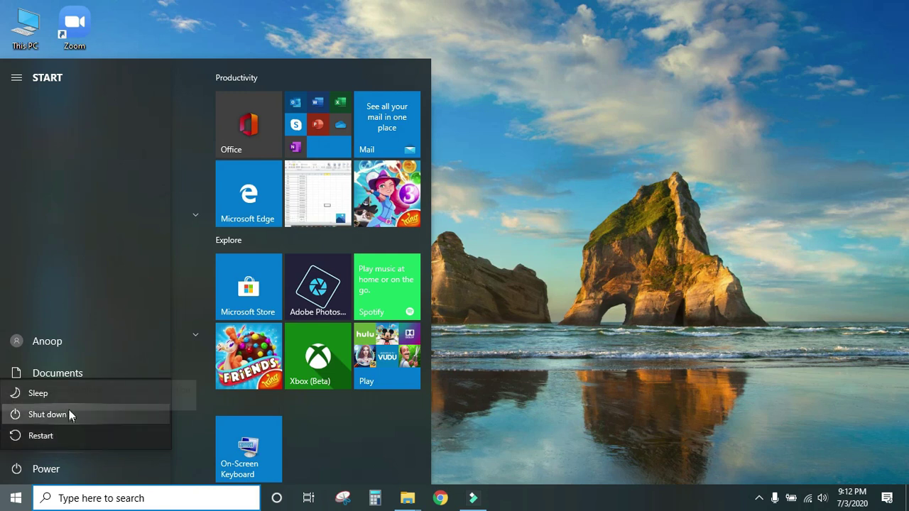
{"action": "left_click", "coordinate": [109, 291]}
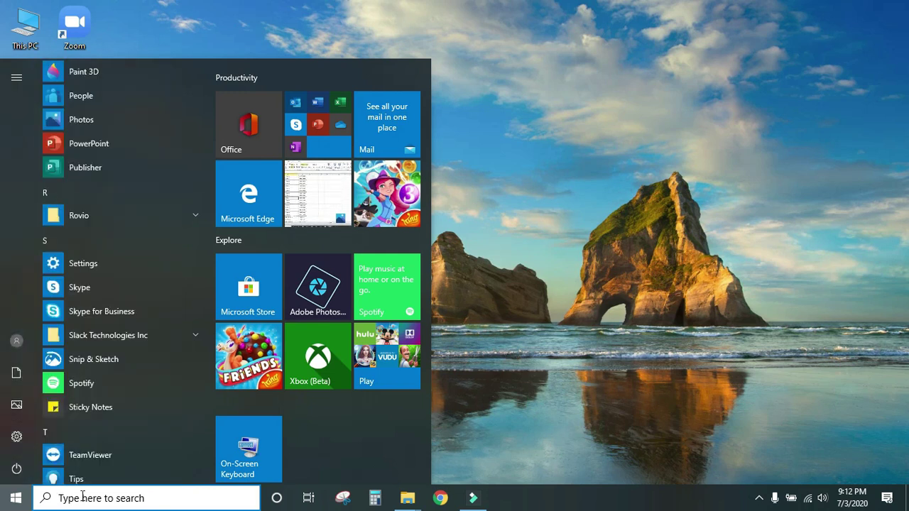
Search Windows for CHROME and dismiss the search without opening anything
{"action": "left_click", "coordinate": [140, 498]}
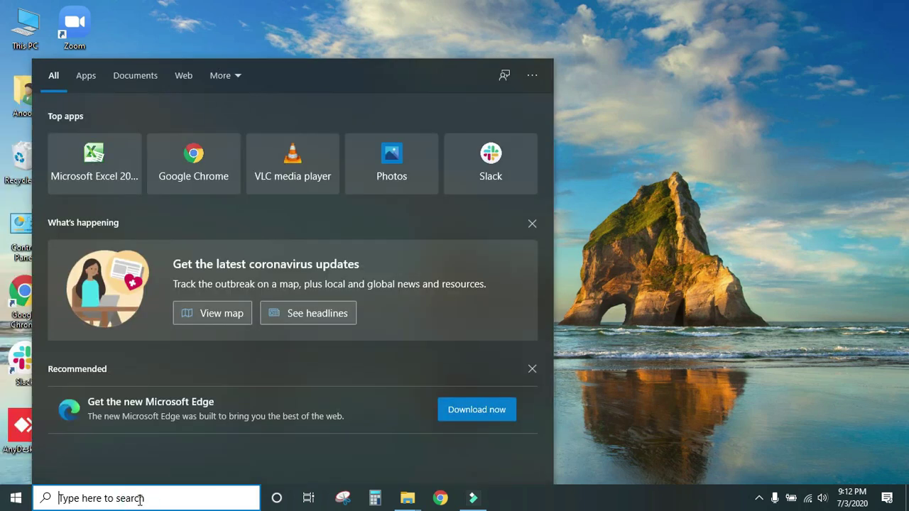
{"action": "type", "text": "CHROME"}
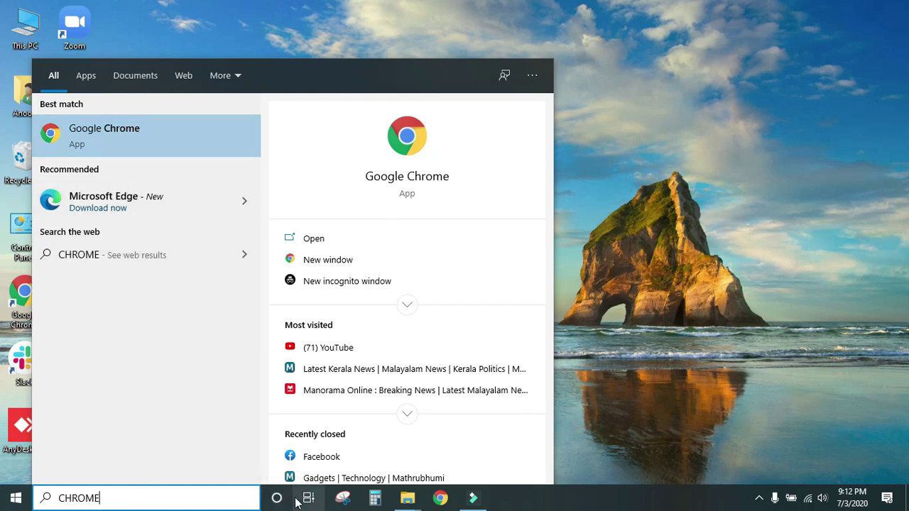
{"action": "left_click", "coordinate": [661, 203]}
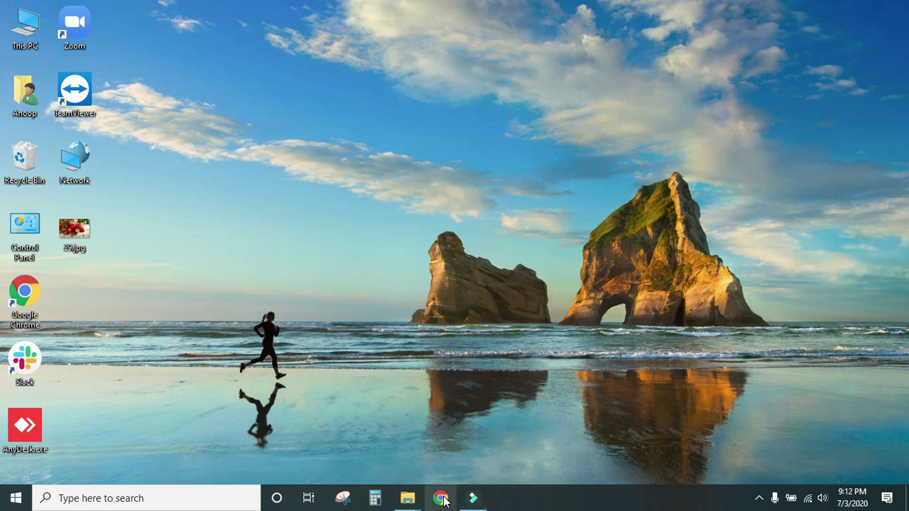
View the available network connections and the speaker volume control, closing each without changing anything
{"action": "mouse_move", "coordinate": [400, 483]}
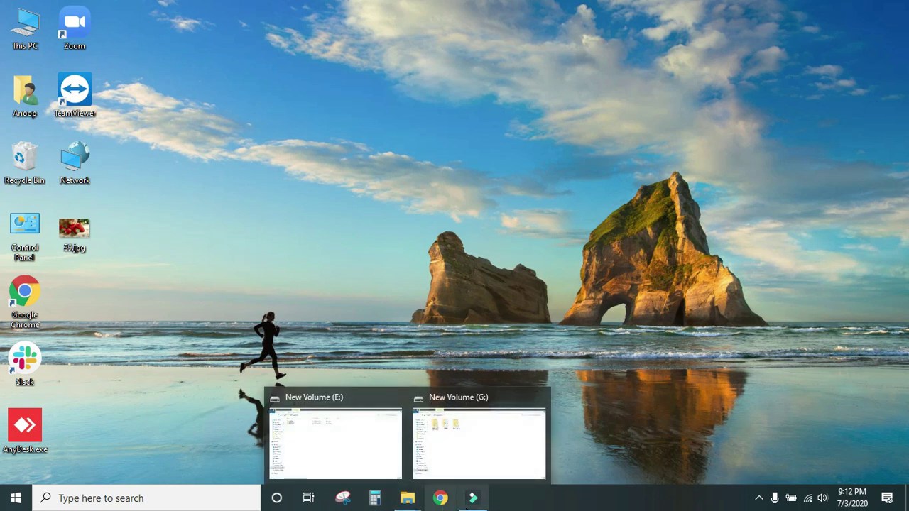
{"action": "mouse_move", "coordinate": [474, 506]}
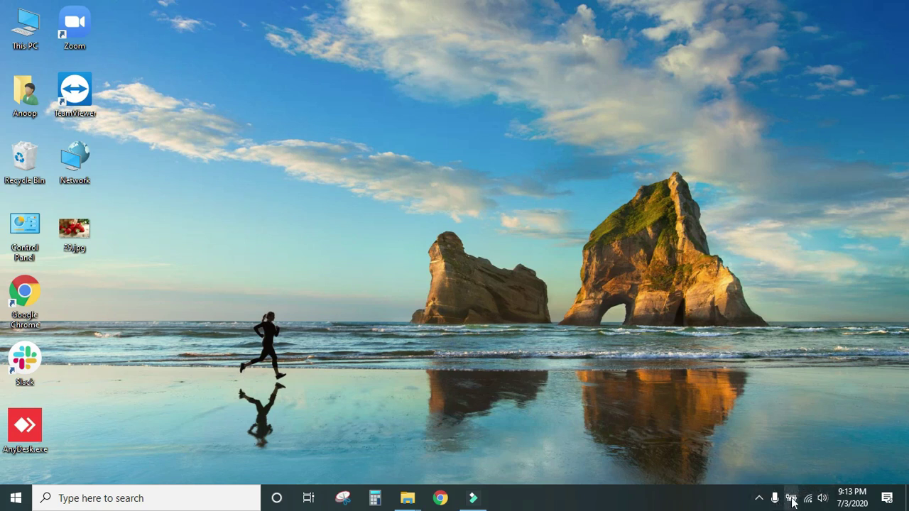
{"action": "mouse_move", "coordinate": [794, 502]}
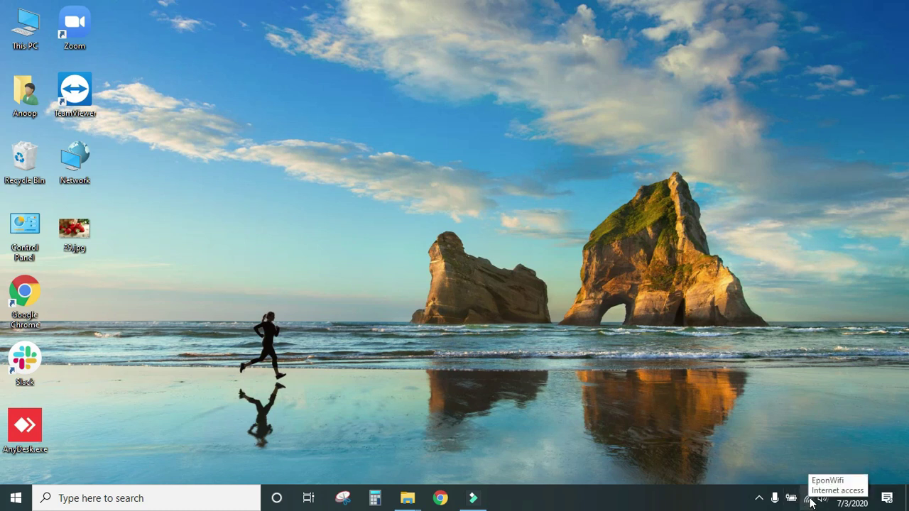
{"action": "left_click", "coordinate": [811, 503]}
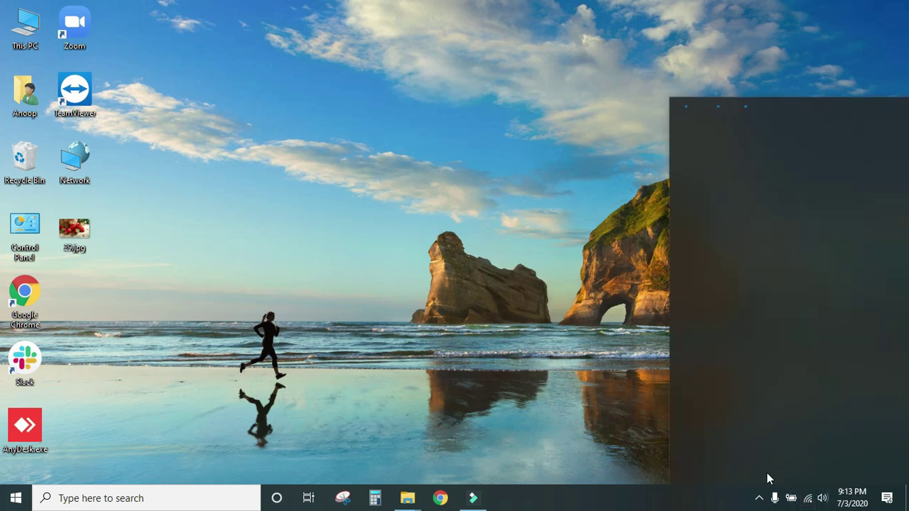
{"action": "left_click", "coordinate": [569, 407]}
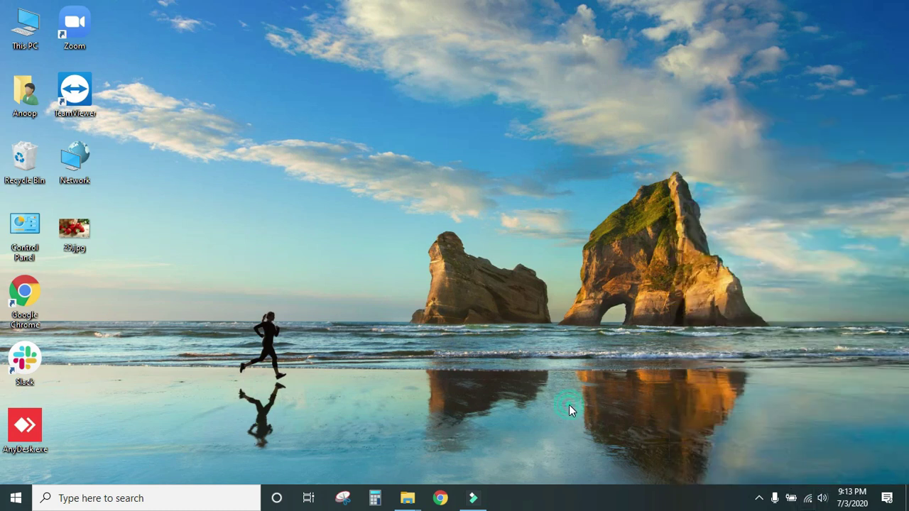
{"action": "left_click", "coordinate": [822, 500]}
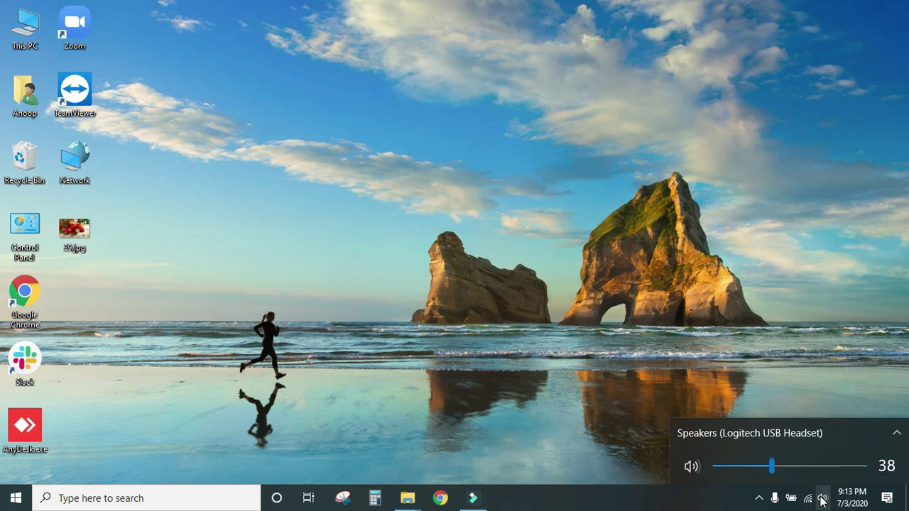
{"action": "left_click", "coordinate": [807, 339]}
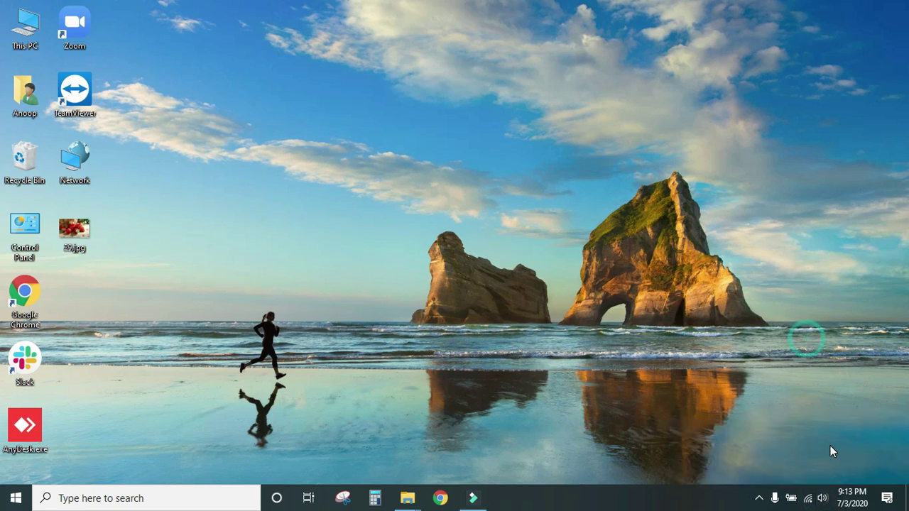
View the system clock's calendar, close it, and check the notifications
{"action": "left_click", "coordinate": [854, 502]}
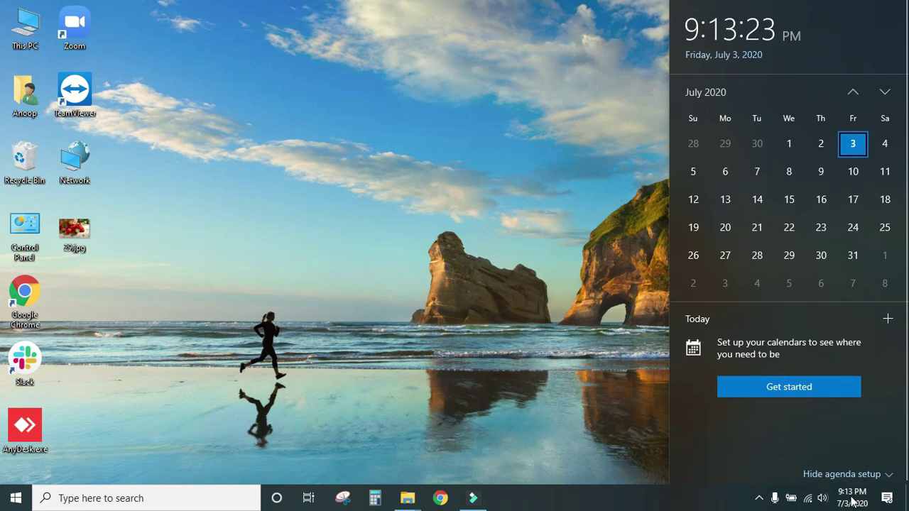
{"action": "left_click", "coordinate": [603, 324]}
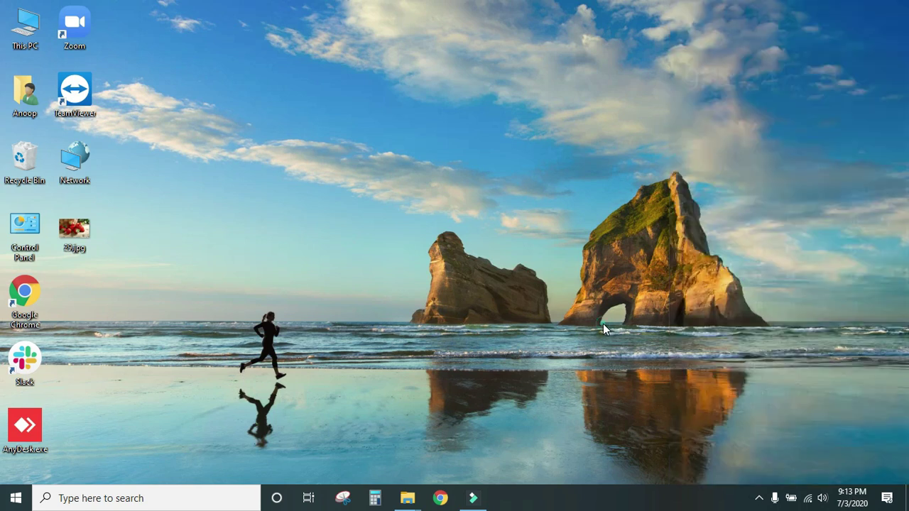
{"action": "left_click", "coordinate": [885, 501]}
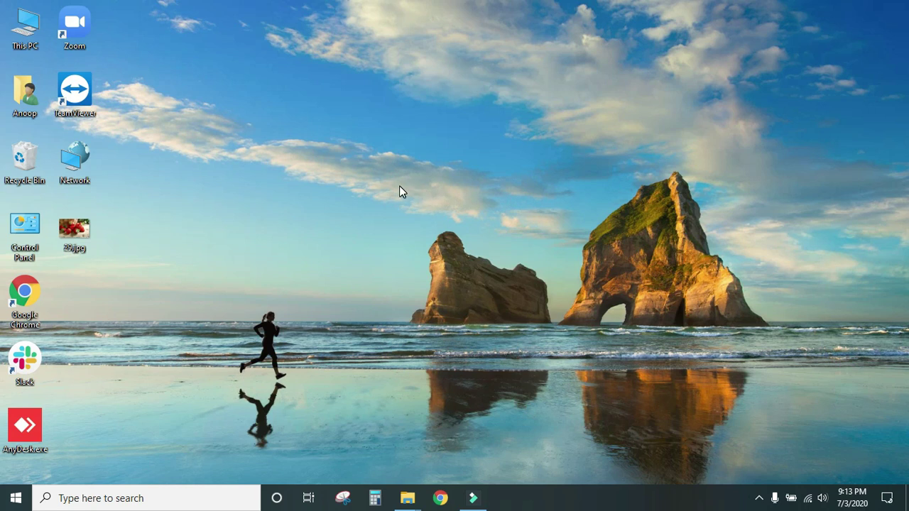
Set the desktop background to the picture 29.jpg from the Desktop folder and close the personalization settings
{"action": "right_click", "coordinate": [349, 224]}
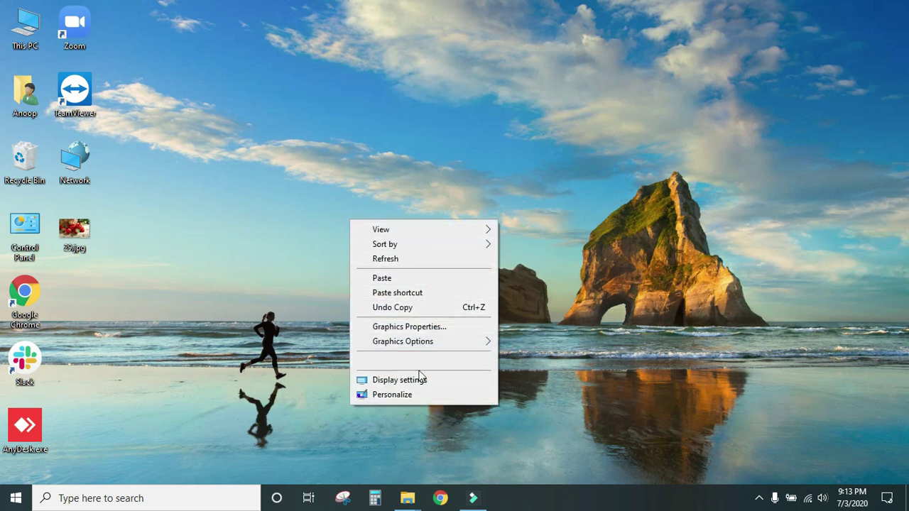
{"action": "left_click", "coordinate": [392, 395]}
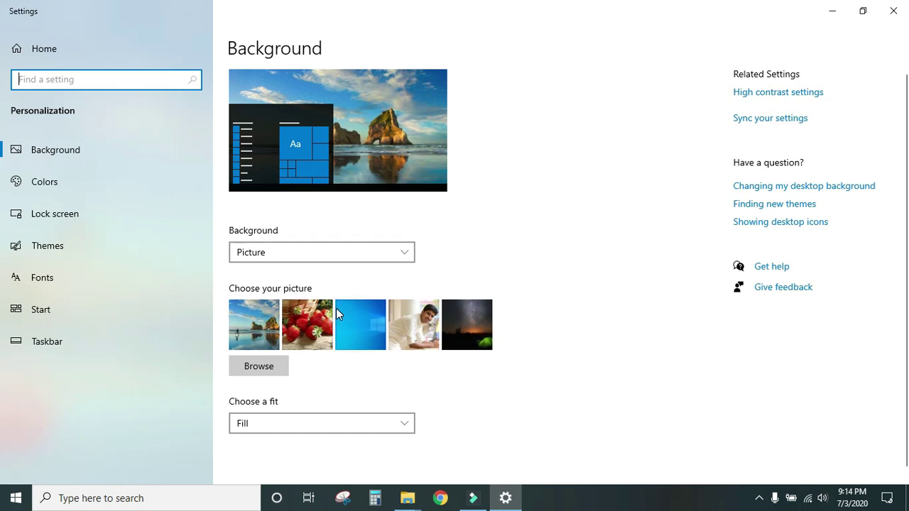
{"action": "left_click", "coordinate": [259, 366]}
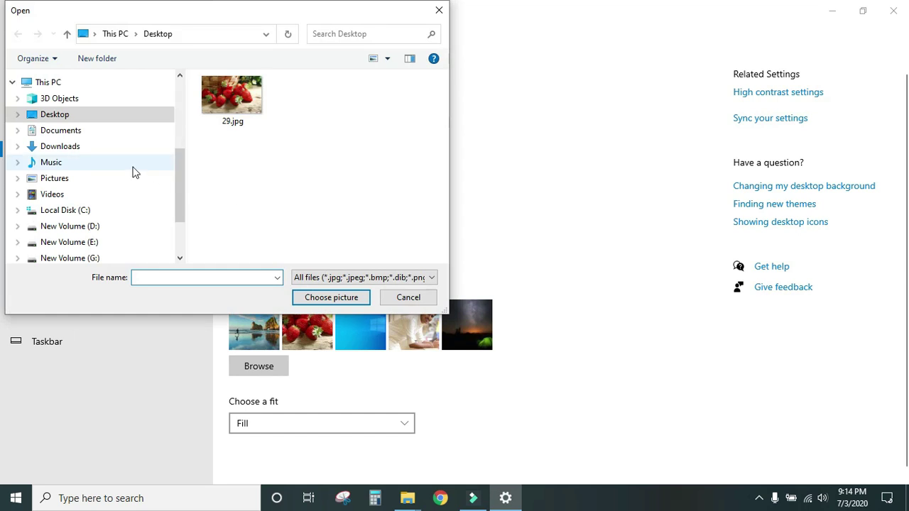
{"action": "left_click", "coordinate": [72, 97]}
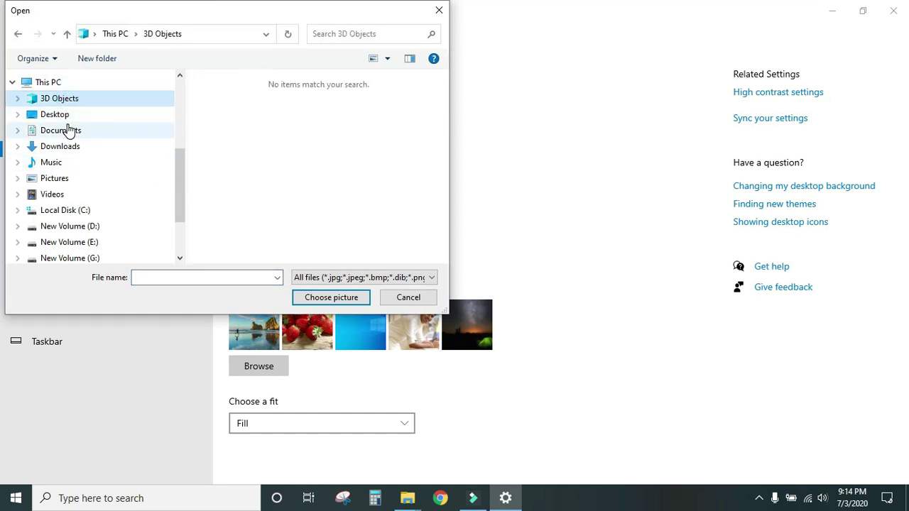
{"action": "left_click", "coordinate": [67, 130]}
{"action": "left_click", "coordinate": [65, 145]}
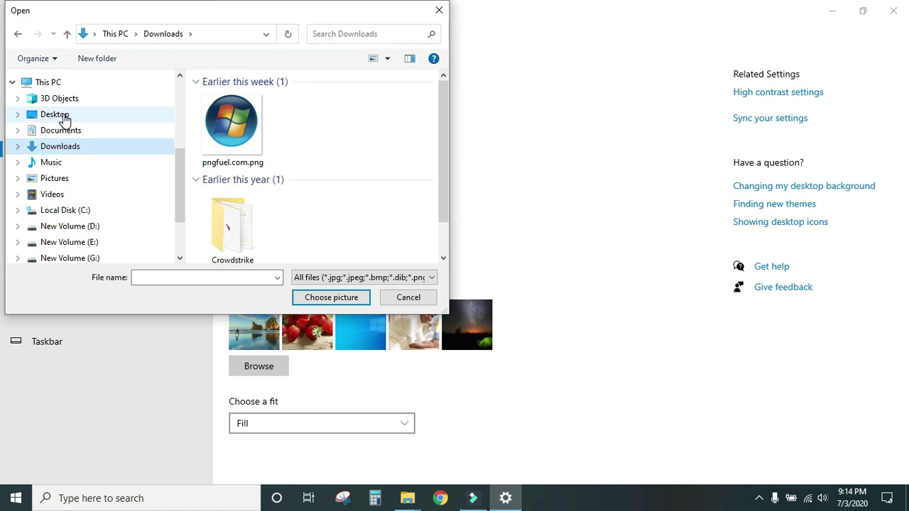
{"action": "left_click", "coordinate": [64, 118]}
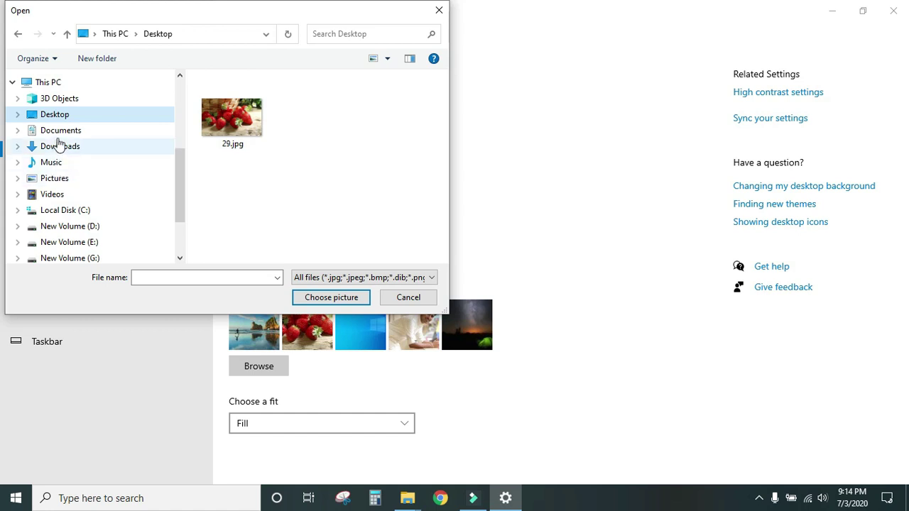
{"action": "left_click", "coordinate": [227, 125]}
{"action": "left_click", "coordinate": [332, 298]}
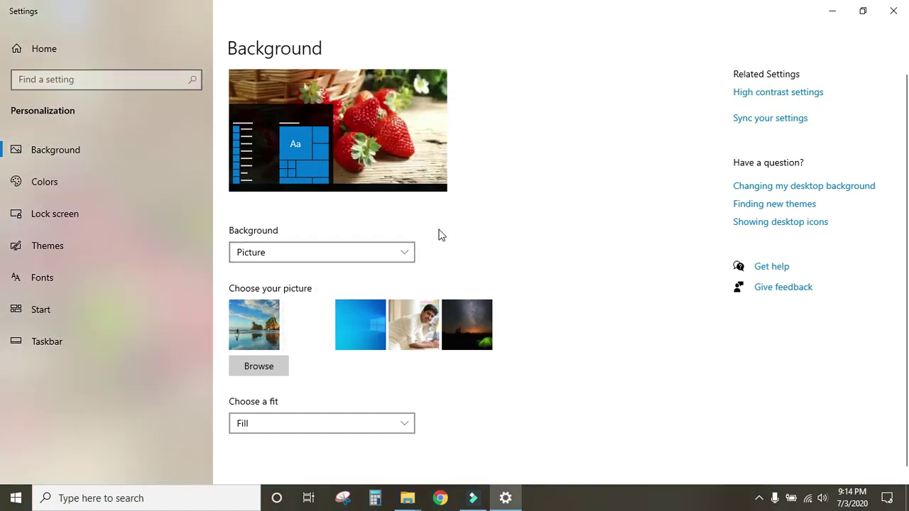
{"action": "left_click", "coordinate": [894, 10]}
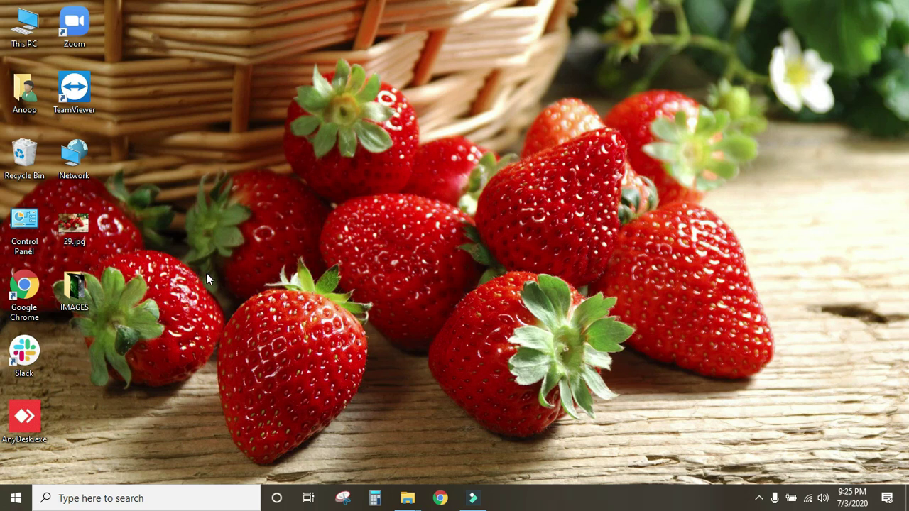
Open the IMAGES folder on the desktop to view its pictures, and close it again
{"action": "left_click", "coordinate": [84, 284]}
{"action": "key", "text": "Return"}
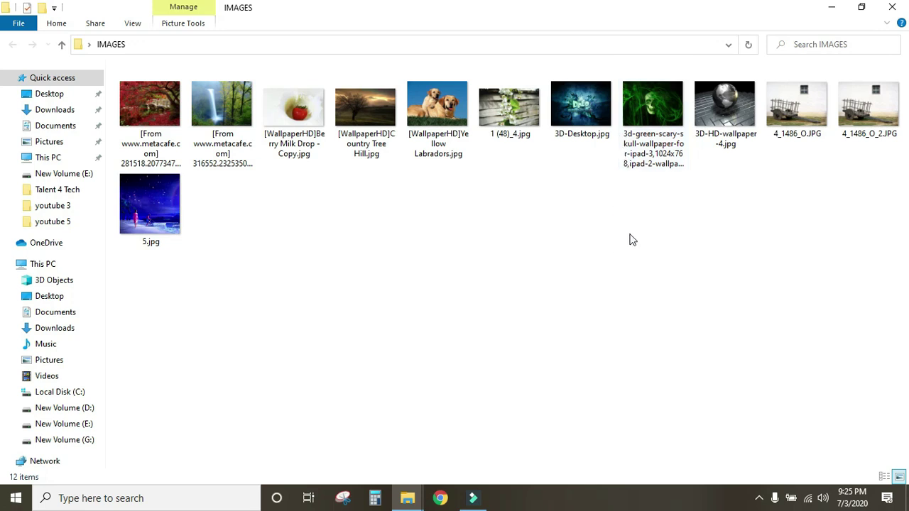
{"action": "left_click", "coordinate": [893, 7]}
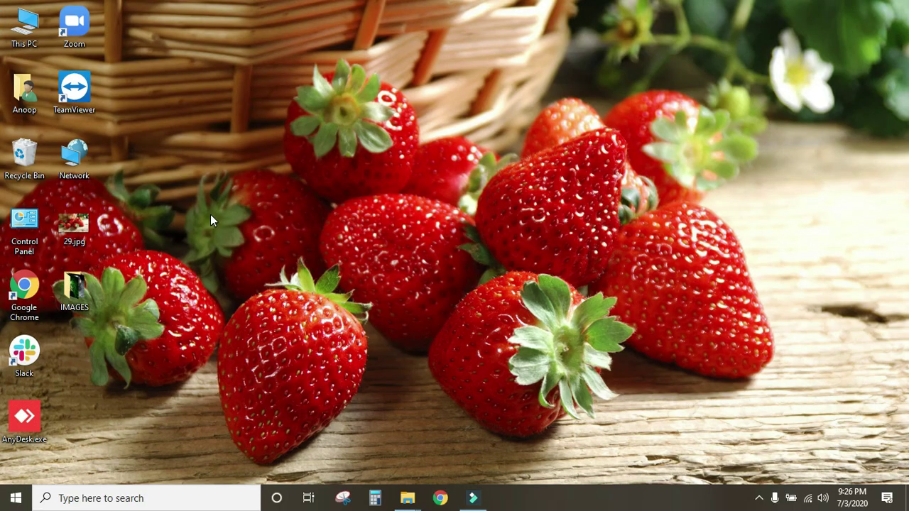
Create a new folder on the desktop named STARTER
{"action": "right_click", "coordinate": [346, 119]}
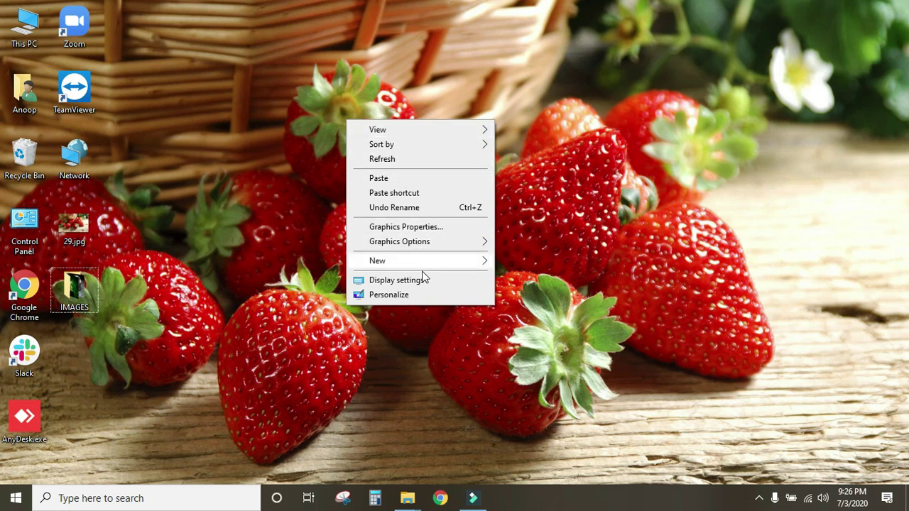
{"action": "left_click", "coordinate": [445, 263]}
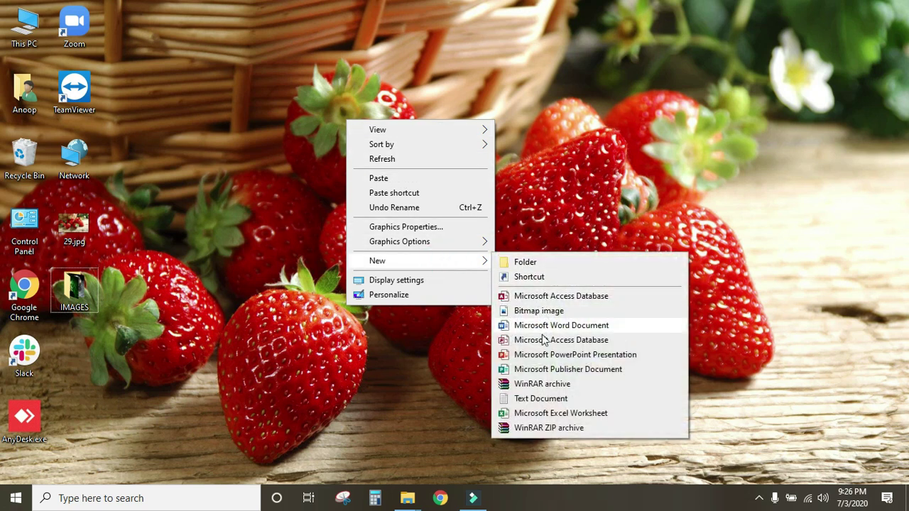
{"action": "left_click", "coordinate": [547, 264]}
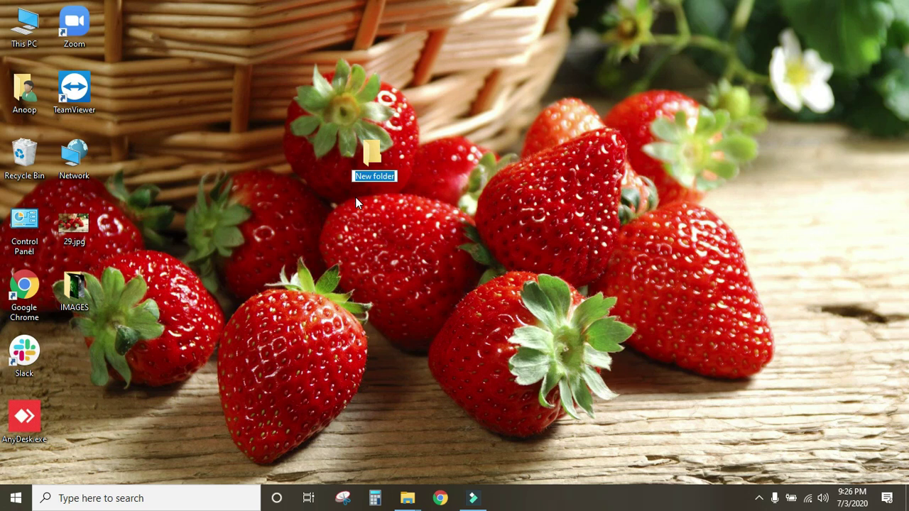
{"action": "key", "text": "BackSpace"}
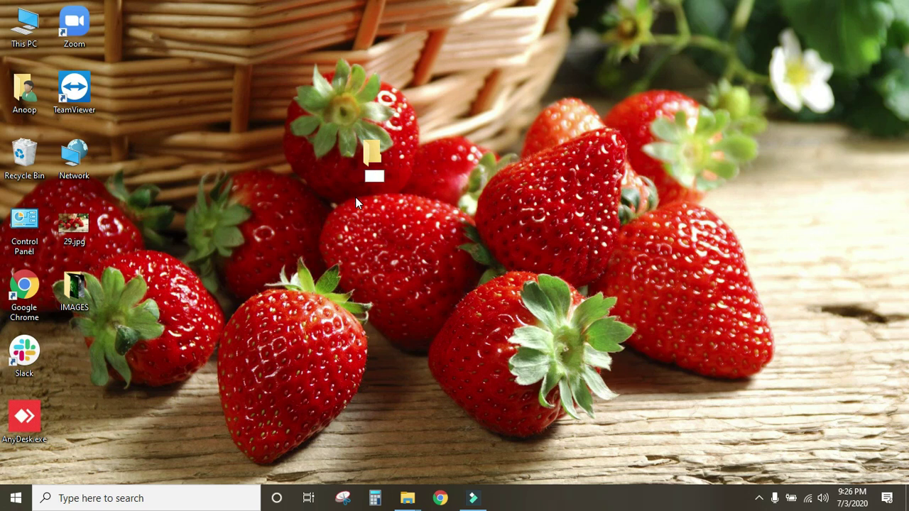
{"action": "type", "text": "STARTER"}
{"action": "key", "text": "Return"}
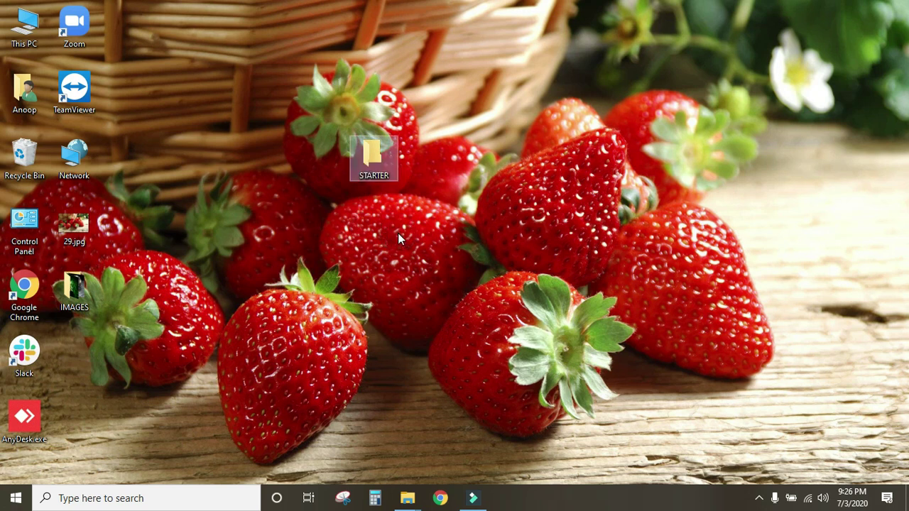
Open the STARTER folder, close it again, and move its icon directly below the IMAGES folder on the desktop
{"action": "double_click", "coordinate": [370, 155]}
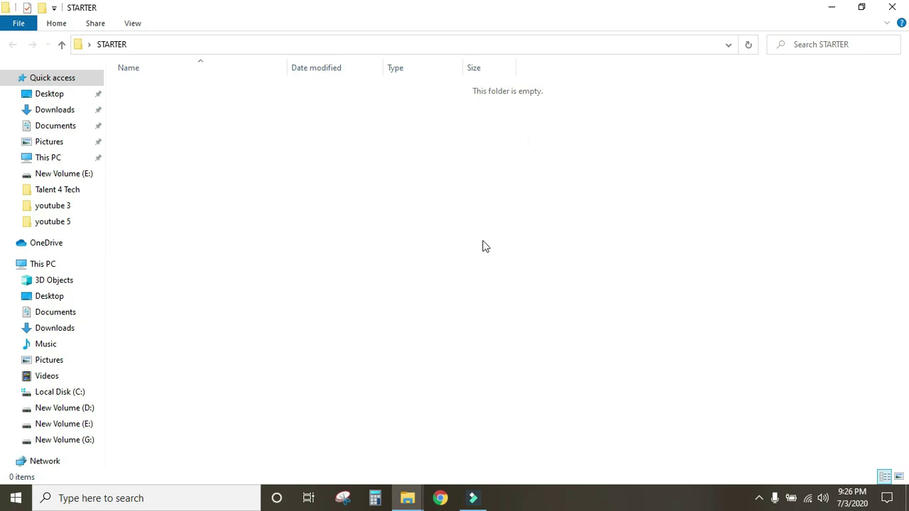
{"action": "left_click", "coordinate": [893, 7]}
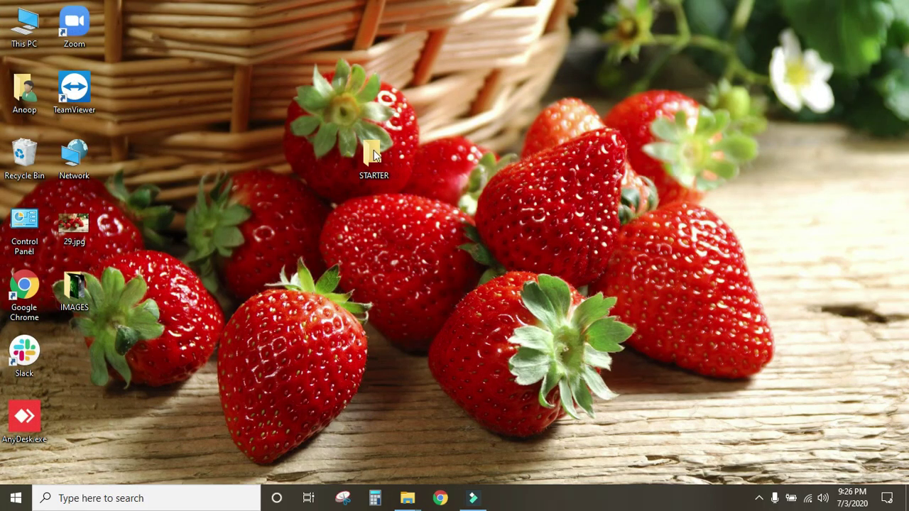
{"action": "left_click_drag", "start_coordinate": [375, 149], "coordinate": [79, 336]}
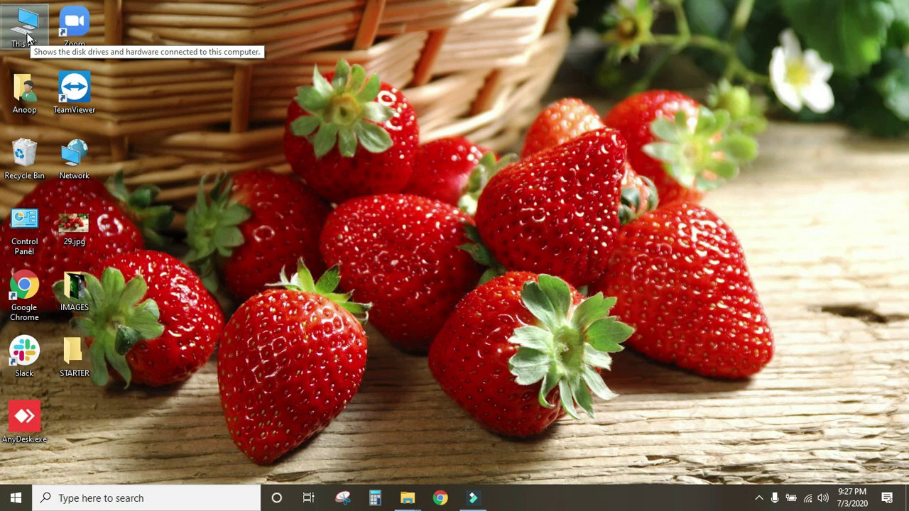
Open This PC from the desktop to view its folders and drives, and close it again
{"action": "right_click", "coordinate": [29, 34]}
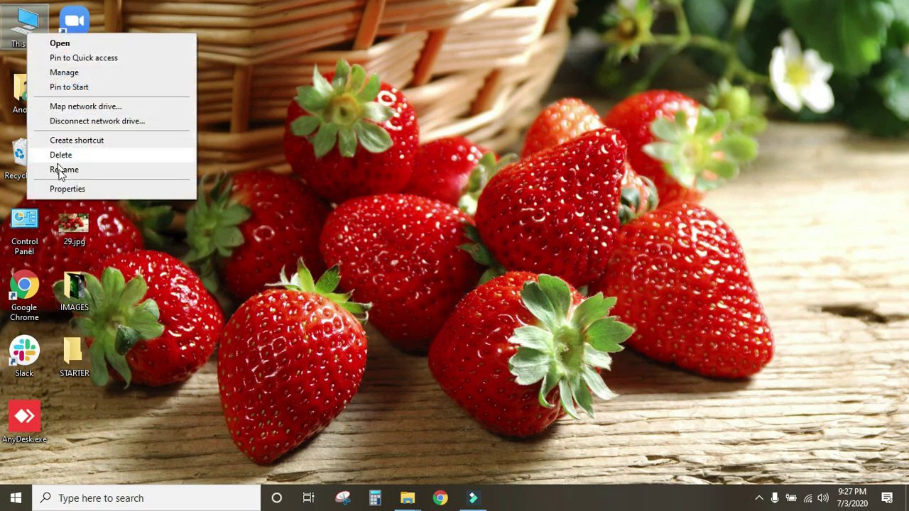
{"action": "left_click", "coordinate": [23, 33]}
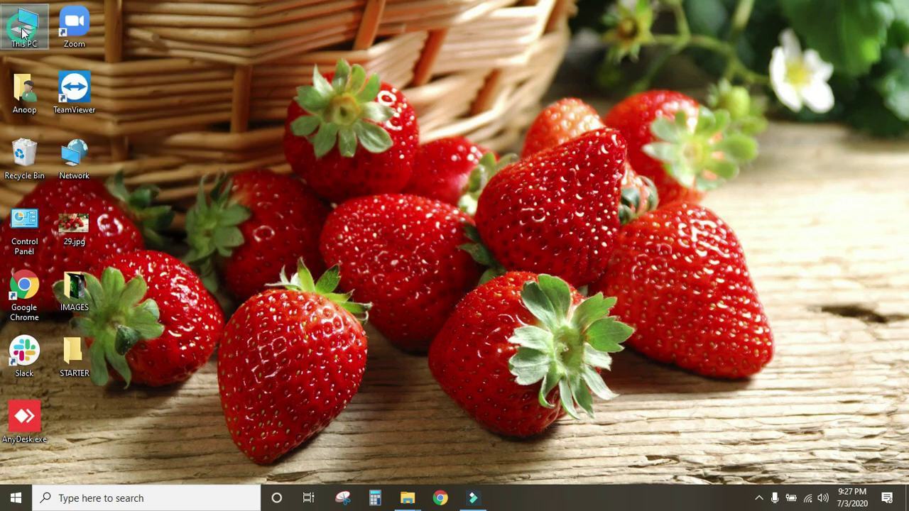
{"action": "key", "text": "Return"}
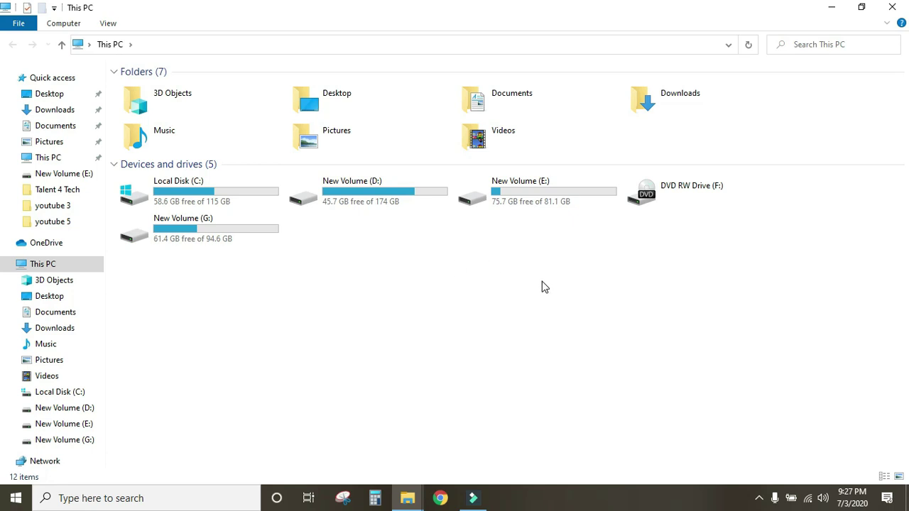
{"action": "left_click", "coordinate": [893, 7]}
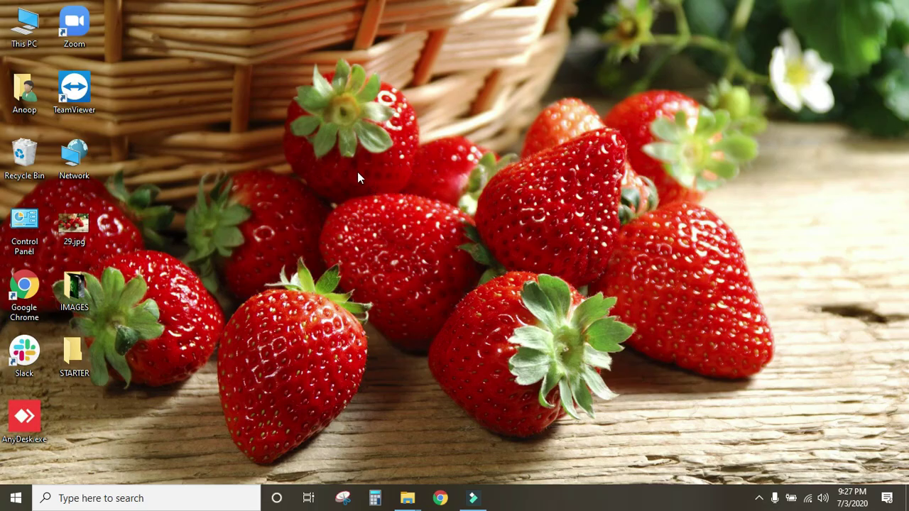